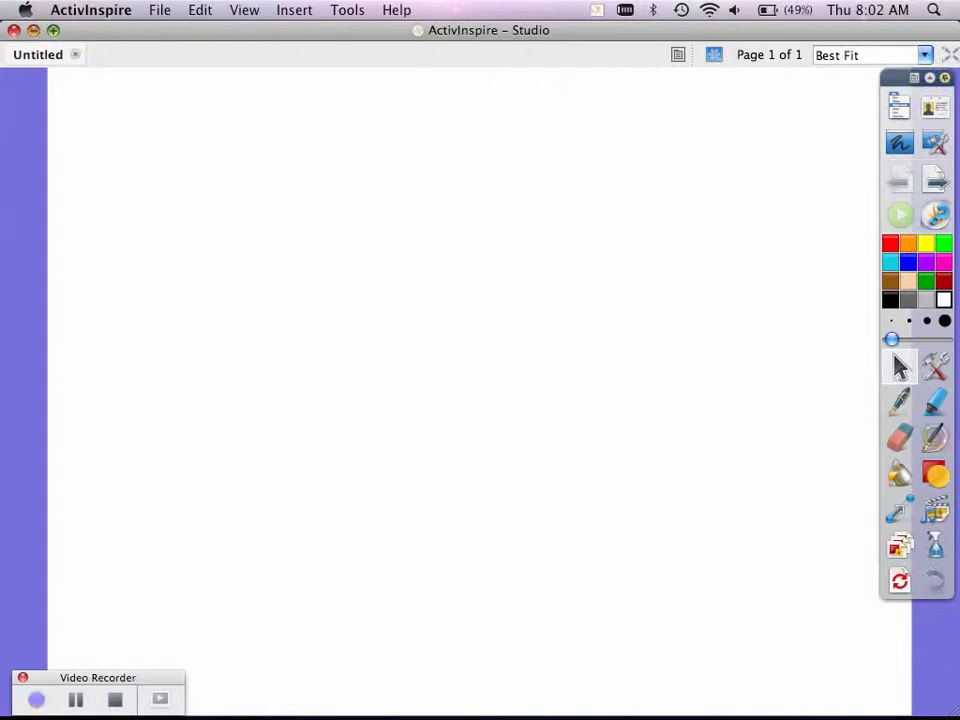
Step: Hide ActivInspire to reveal the desktop with the KernelUpgrader and V9.02_0010.rf files
{"action": "key", "text": "super+w"}
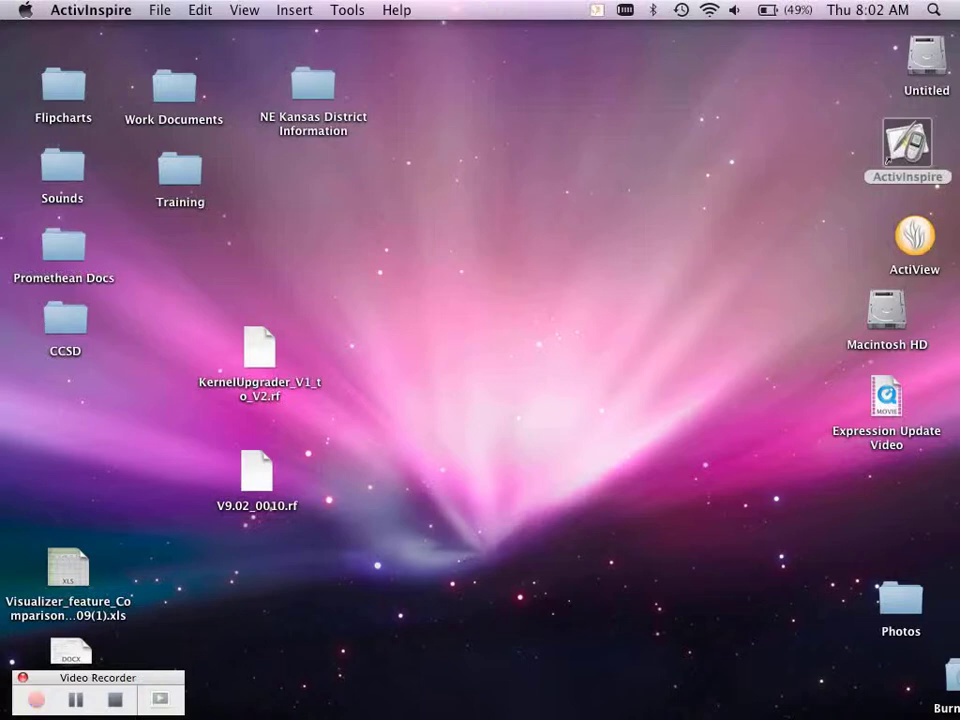
{"action": "left_click", "coordinate": [597, 10]}
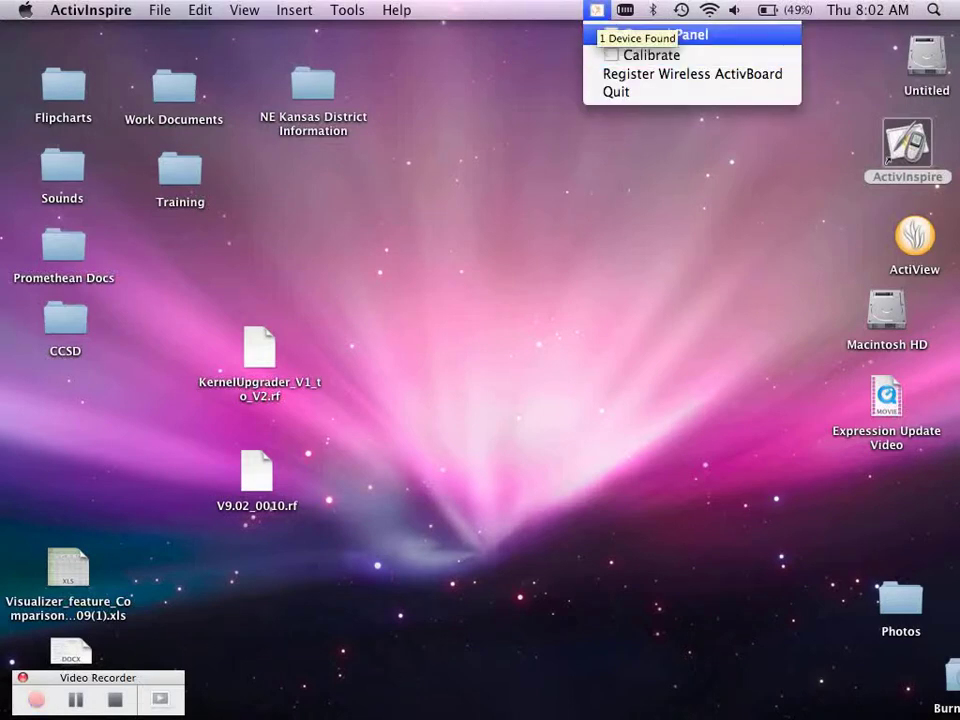
{"action": "left_click", "coordinate": [660, 35]}
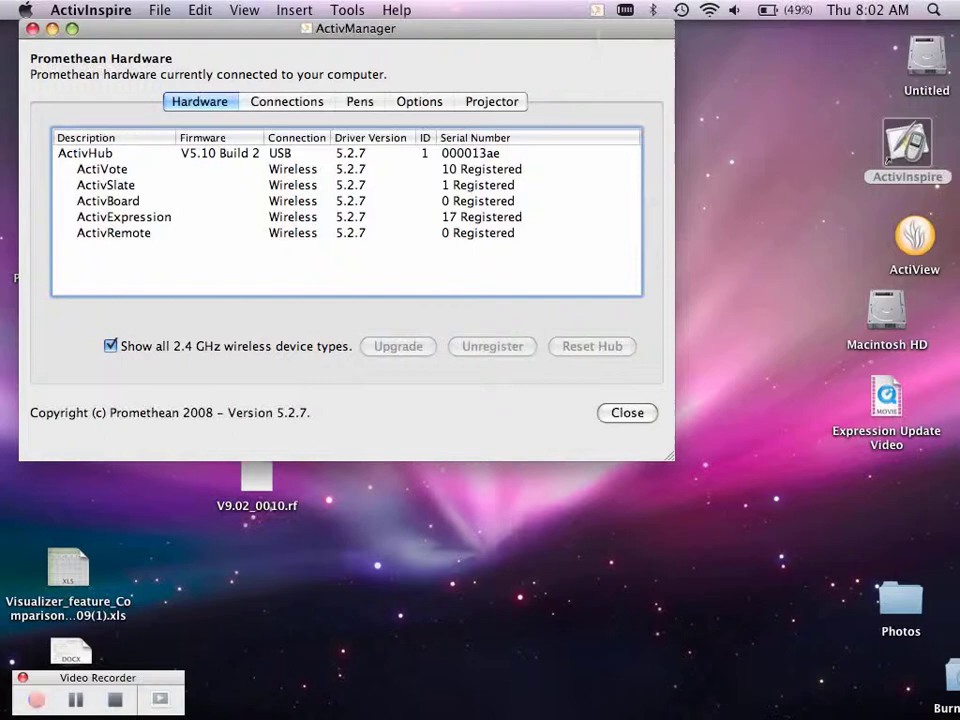
{"action": "left_click", "coordinate": [98, 153]}
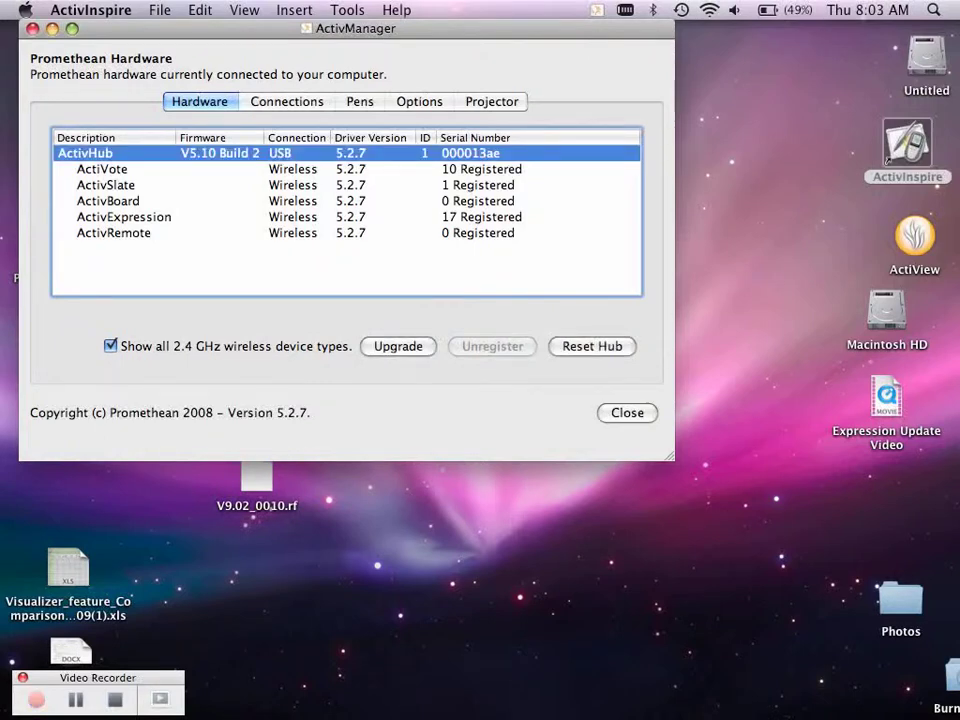
{"action": "left_click", "coordinate": [398, 346]}
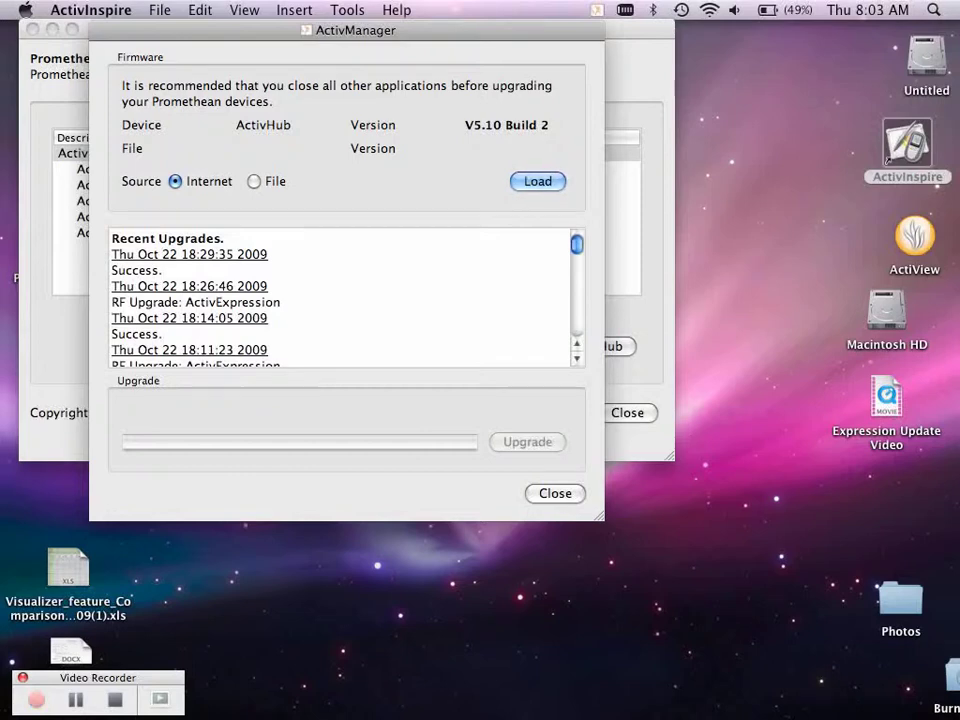
{"action": "key", "text": "Escape"}
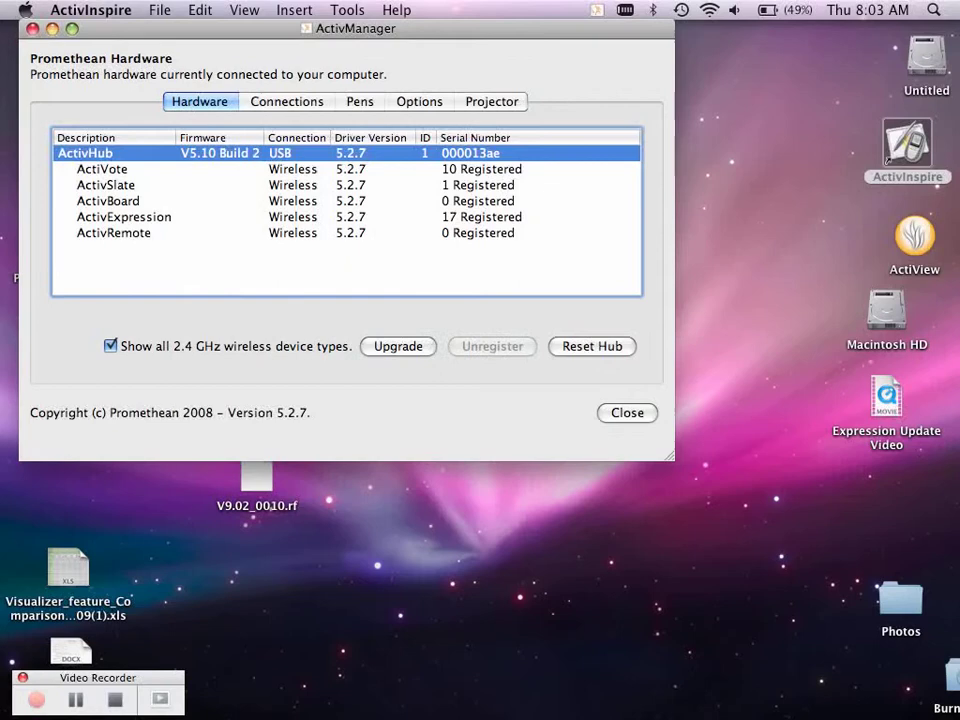
Step: Close the hardware window, go to Promethean Planet, and extend the address with selfpacedlearning
{"action": "key", "text": "Return"}
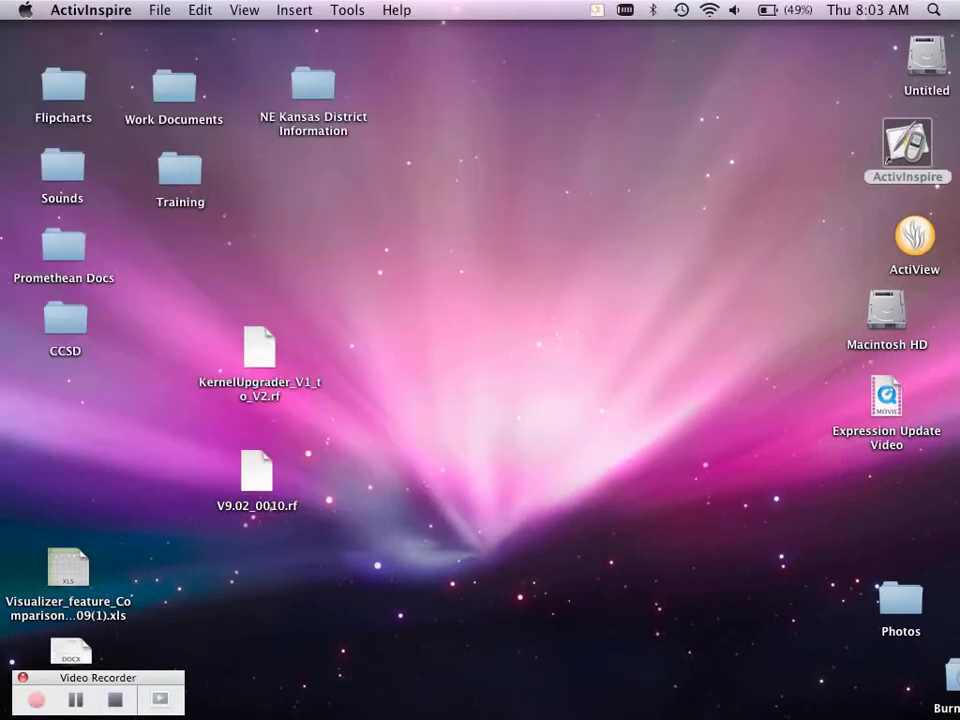
{"action": "mouse_move", "coordinate": [833, 700]}
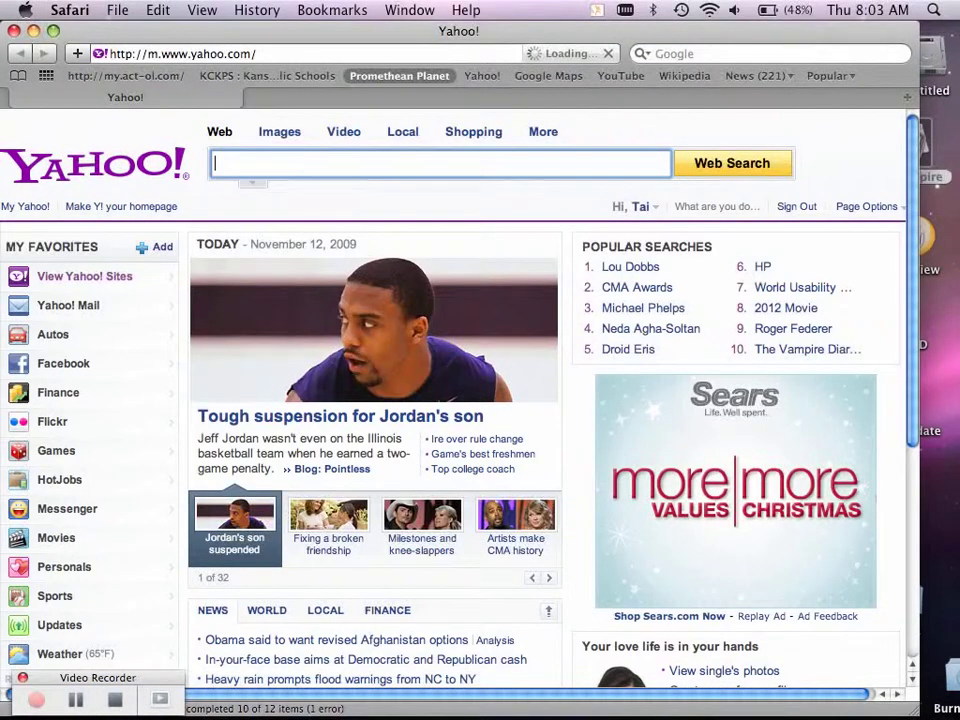
{"action": "left_click", "coordinate": [399, 75]}
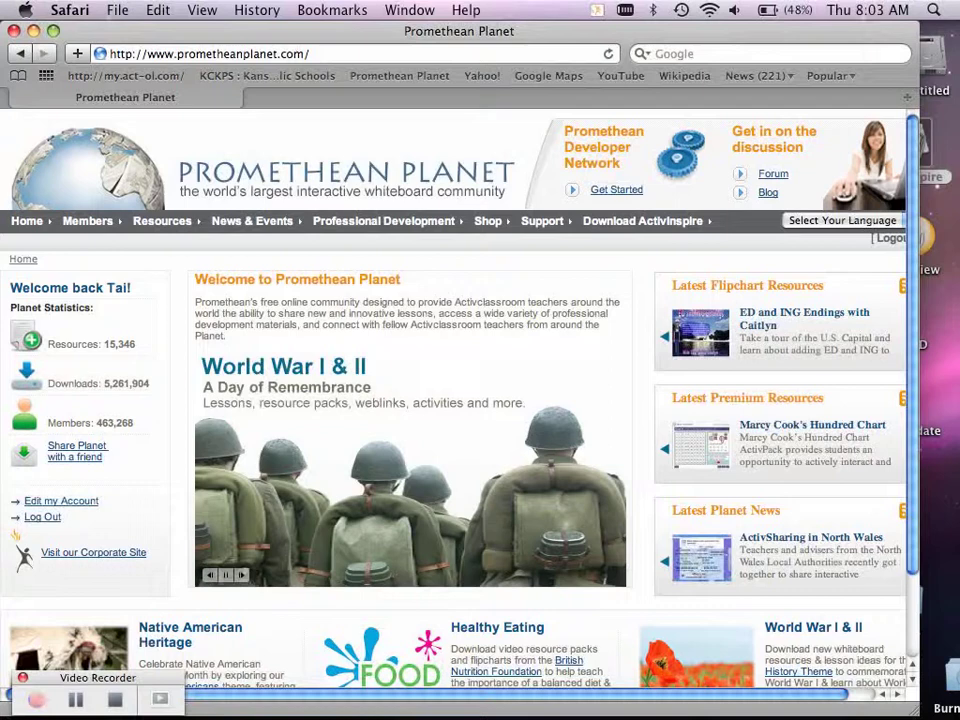
{"action": "key", "text": "super+l"}
{"action": "type", "text": "selfpacedlearning"}
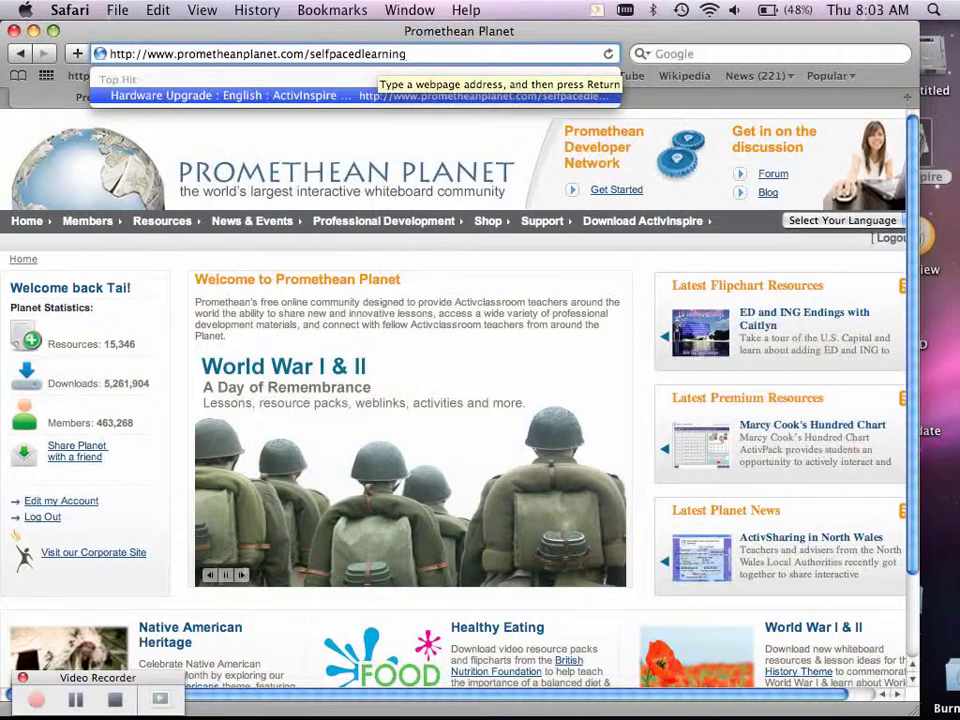
Step: Load the self-paced learning page, review the Stage 3 kernel and firmware links, then hide Safari
{"action": "key", "text": "Return"}
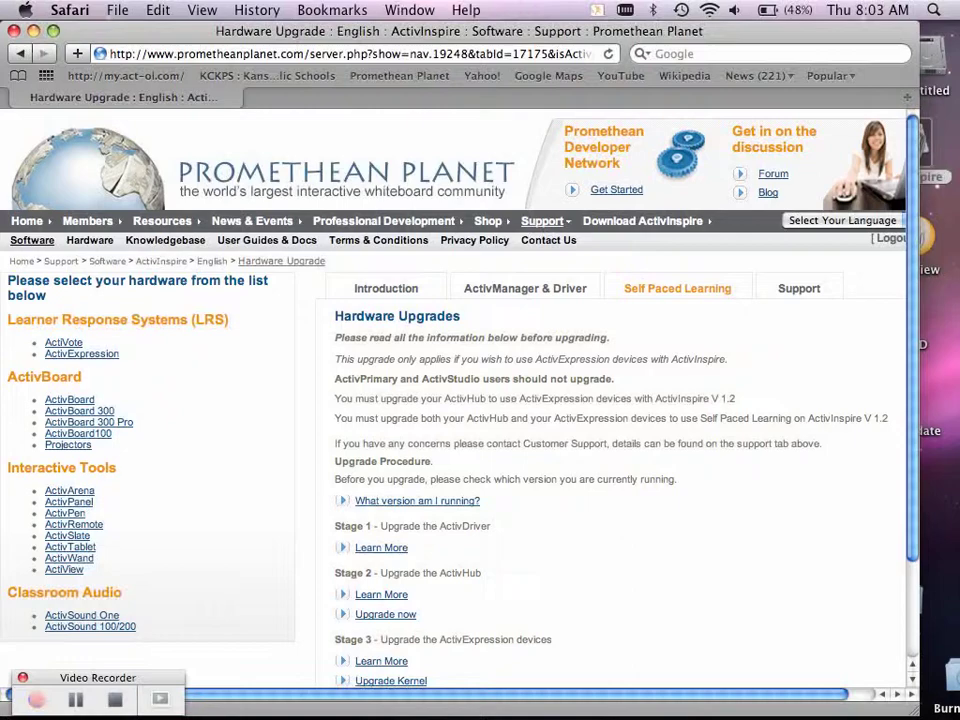
{"action": "scroll", "coordinate": [460, 400], "scroll_direction": "down", "scroll_amount": 5}
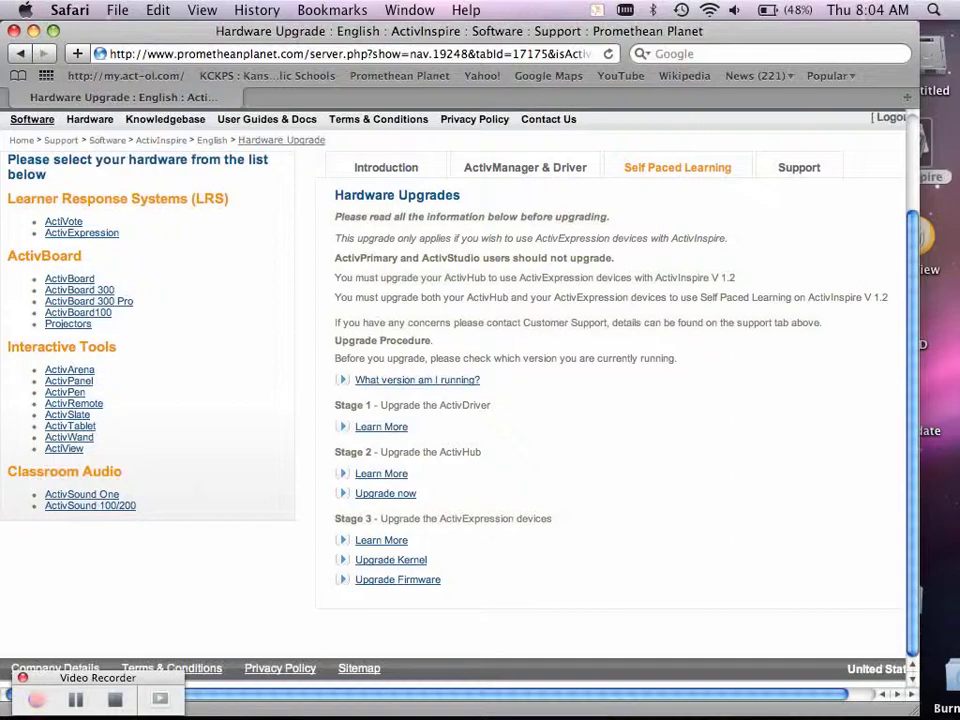
{"action": "left_click_drag", "start_coordinate": [400, 31], "coordinate": [640, 46]}
{"action": "key", "text": "super+w"}
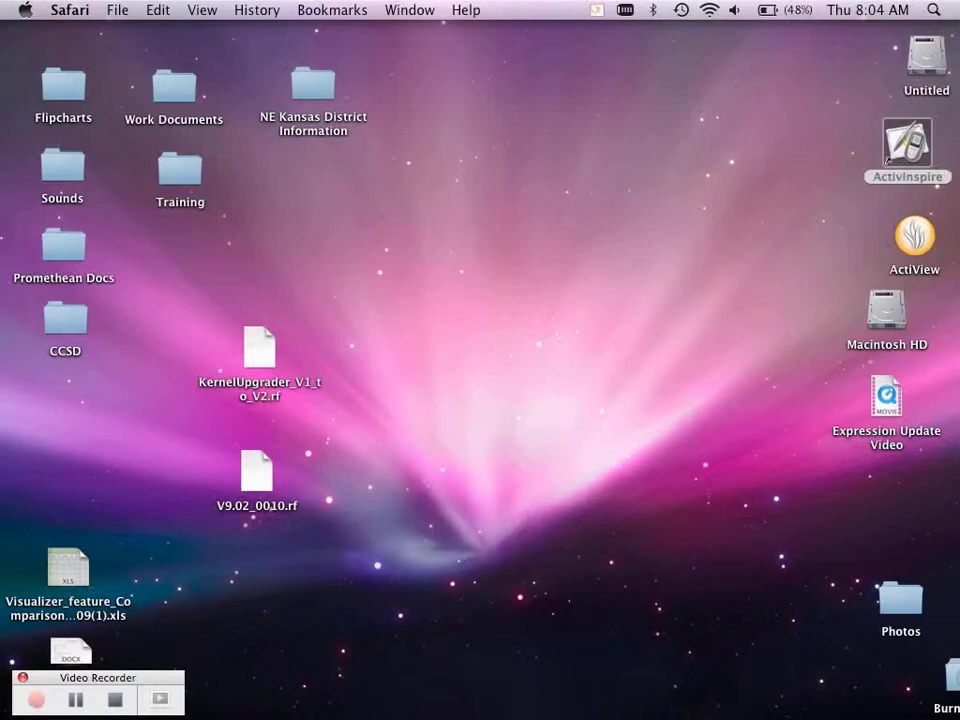
Step: Reopen ActivManager's hardware window from the Promethean menu bar icon, showing the ActivHub at V5.10
{"action": "left_click", "coordinate": [596, 12]}
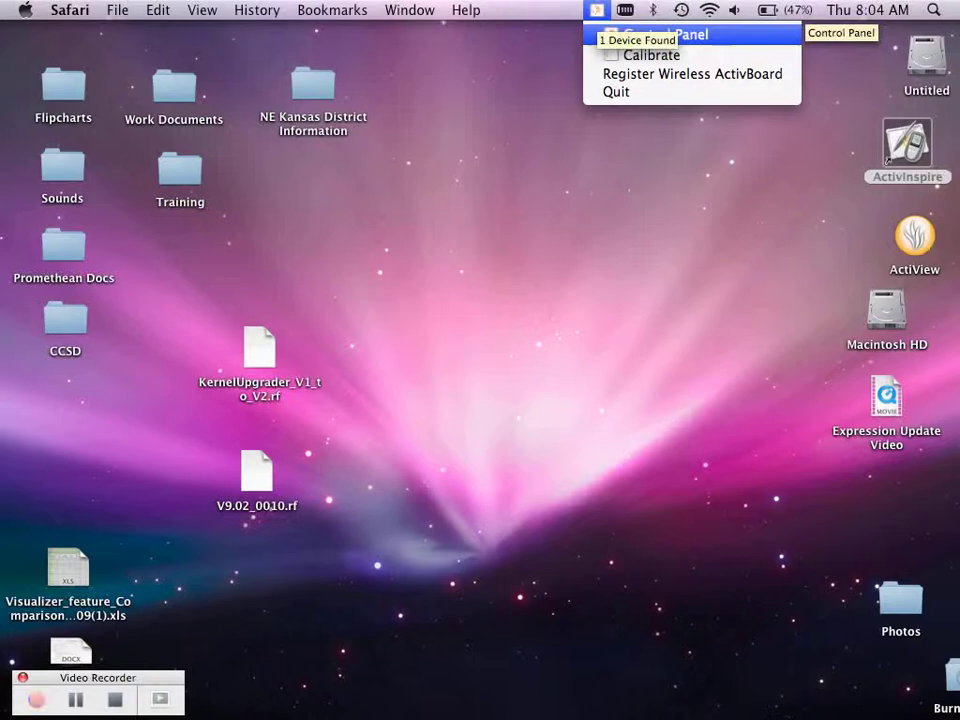
{"action": "left_click", "coordinate": [640, 34]}
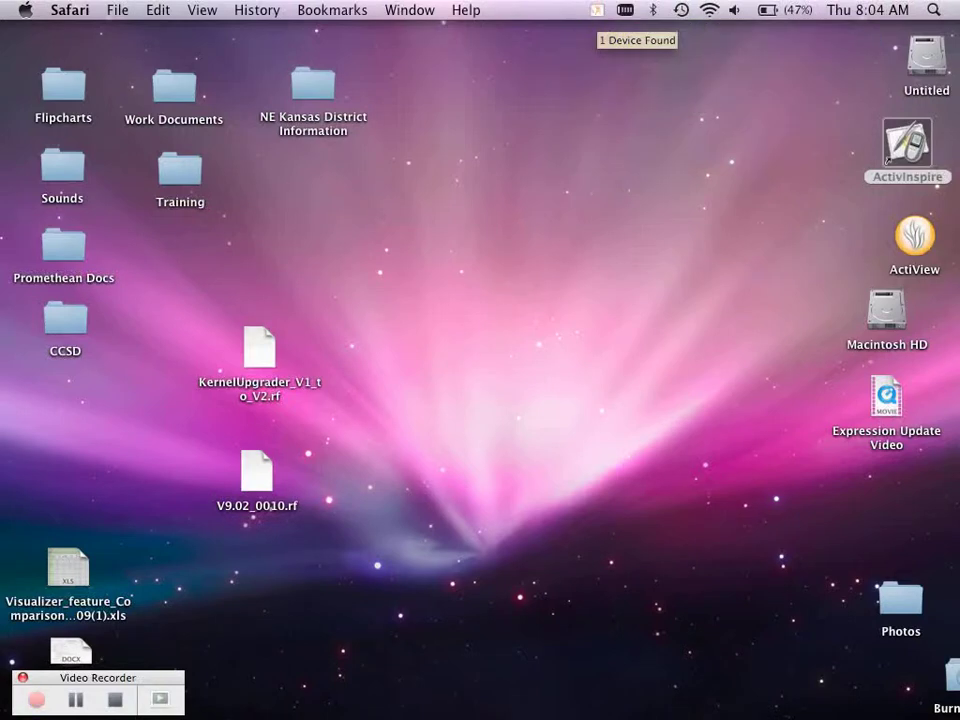
{"action": "left_click", "coordinate": [596, 10]}
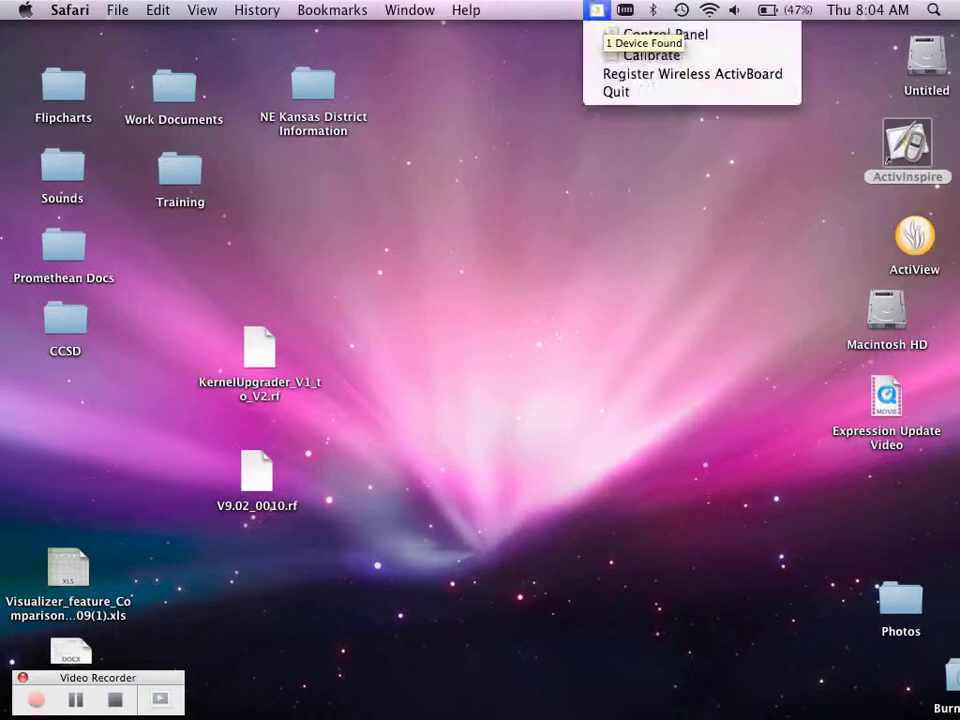
{"action": "left_click", "coordinate": [640, 34]}
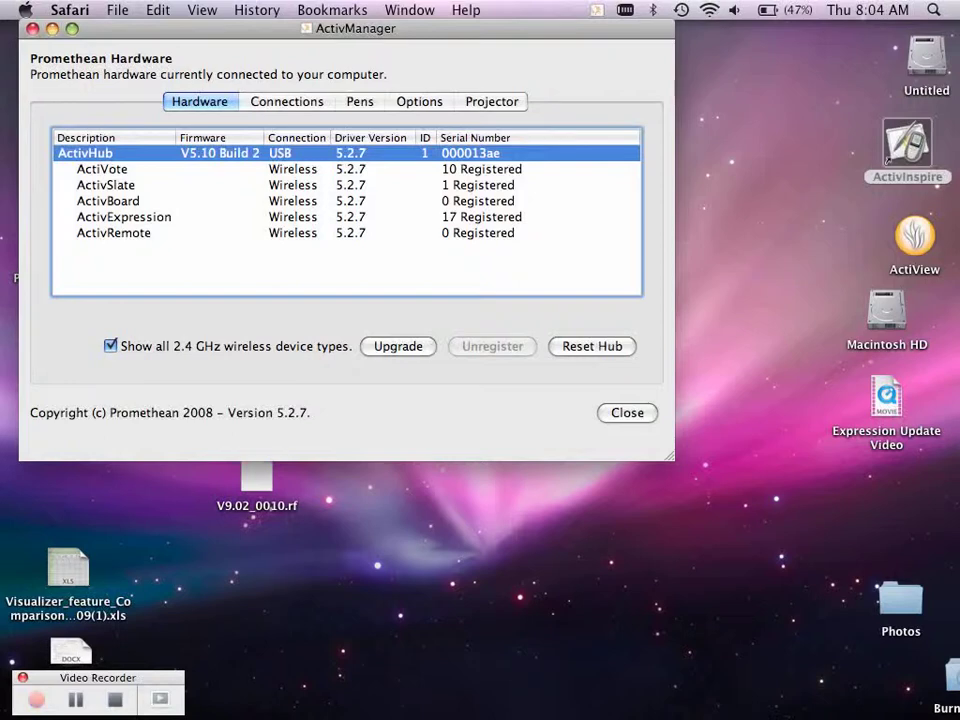
Step: Start an upgrade for the ActivExpression row and switch the firmware source from Internet to File
{"action": "left_click", "coordinate": [124, 217]}
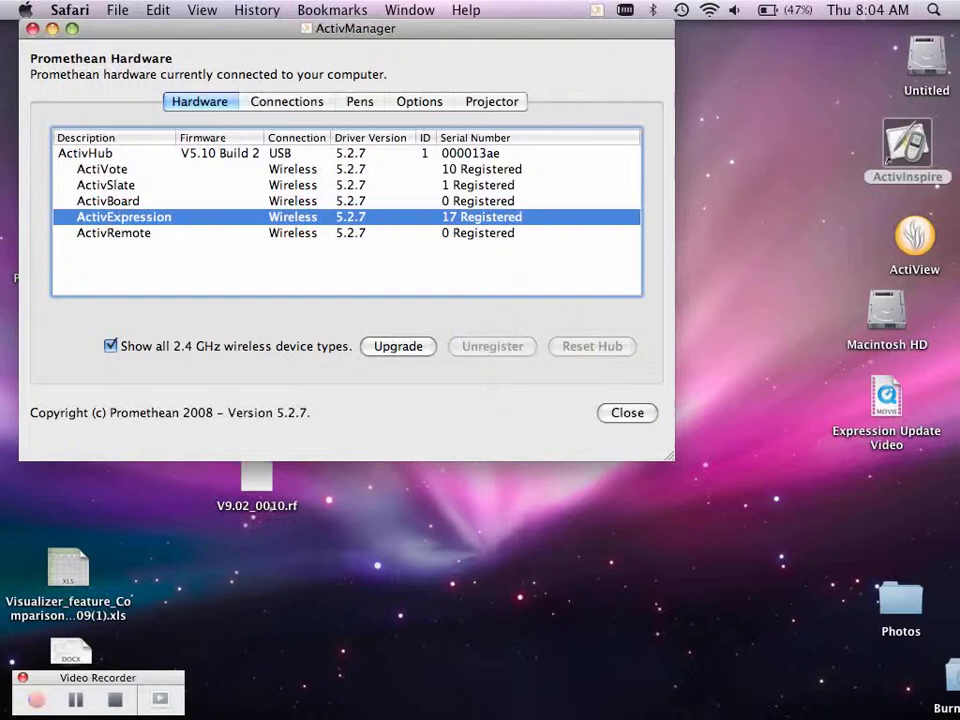
{"action": "left_click", "coordinate": [398, 346]}
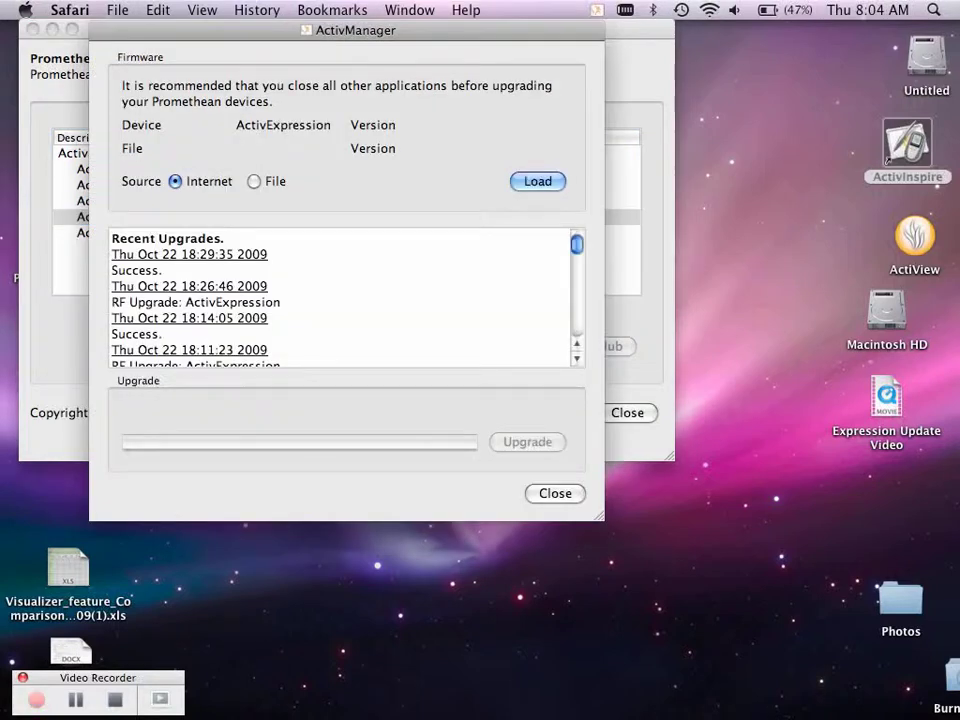
{"action": "left_click", "coordinate": [254, 181]}
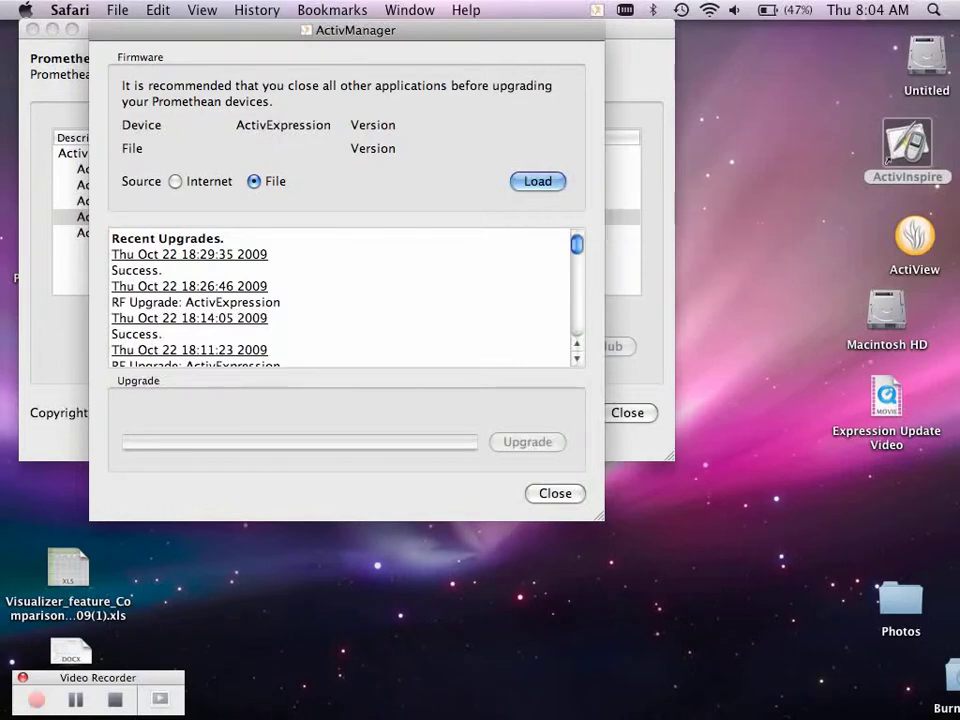
Step: Load KernelUpgrader_V1_to_V2.rf from the Desktop and start its RF upgrade
{"action": "left_click", "coordinate": [538, 181]}
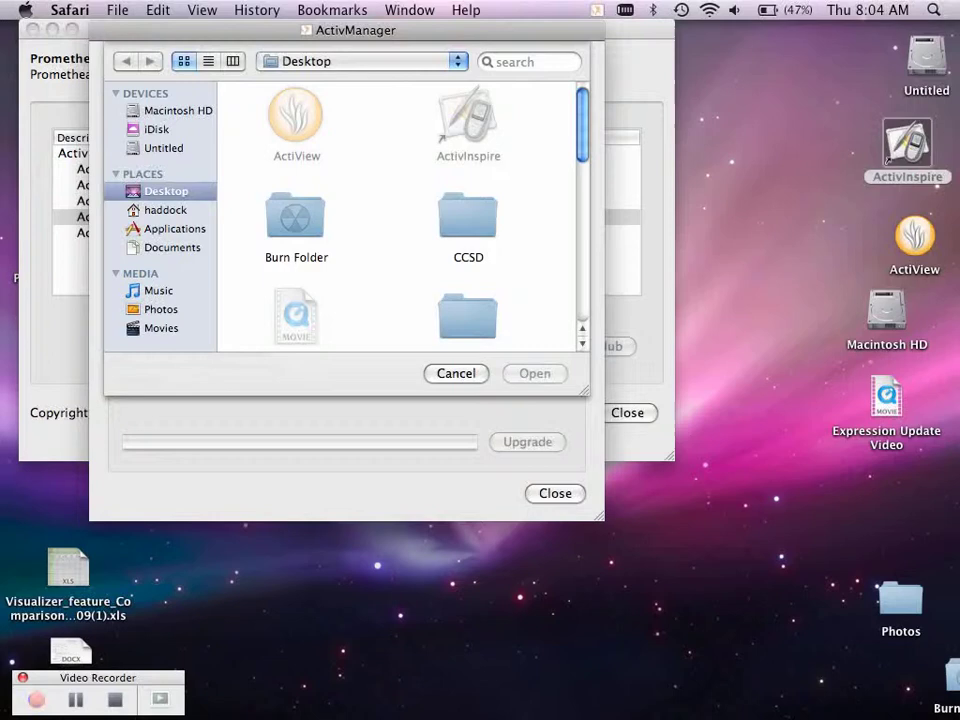
{"action": "scroll", "coordinate": [397, 216], "scroll_direction": "down", "scroll_amount": 5}
{"action": "scroll", "coordinate": [397, 216], "scroll_direction": "down", "scroll_amount": 2}
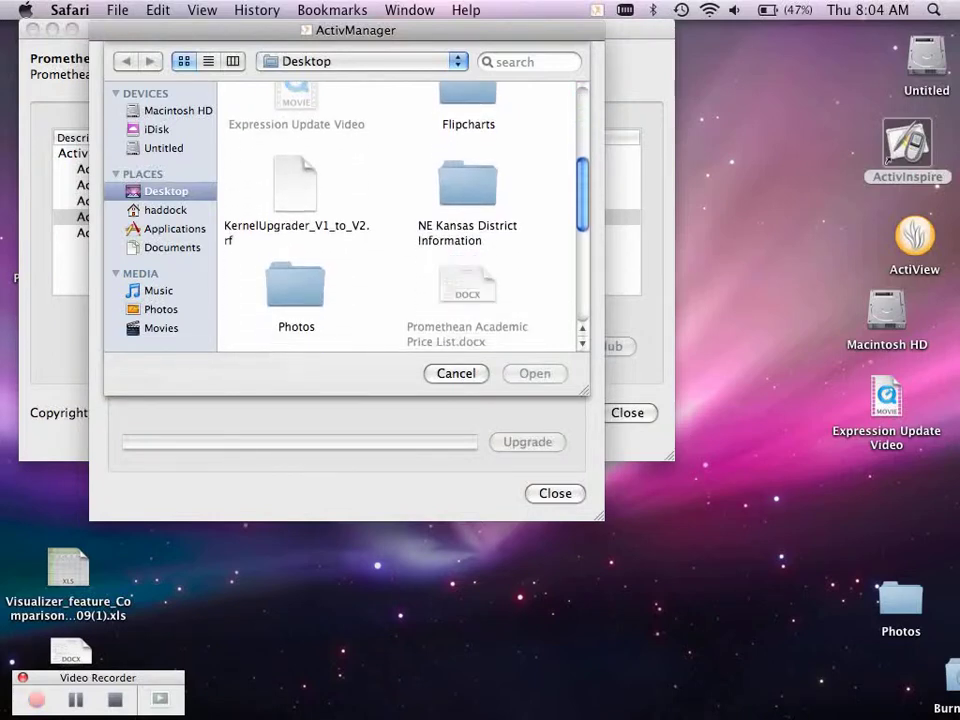
{"action": "left_click", "coordinate": [296, 185]}
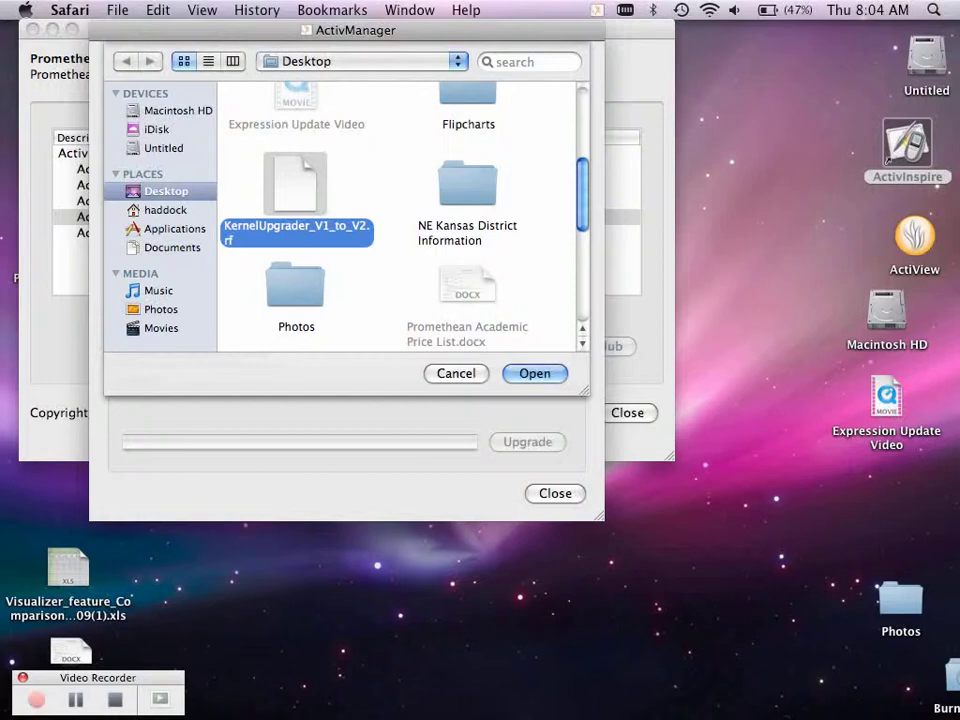
{"action": "key", "text": "Return"}
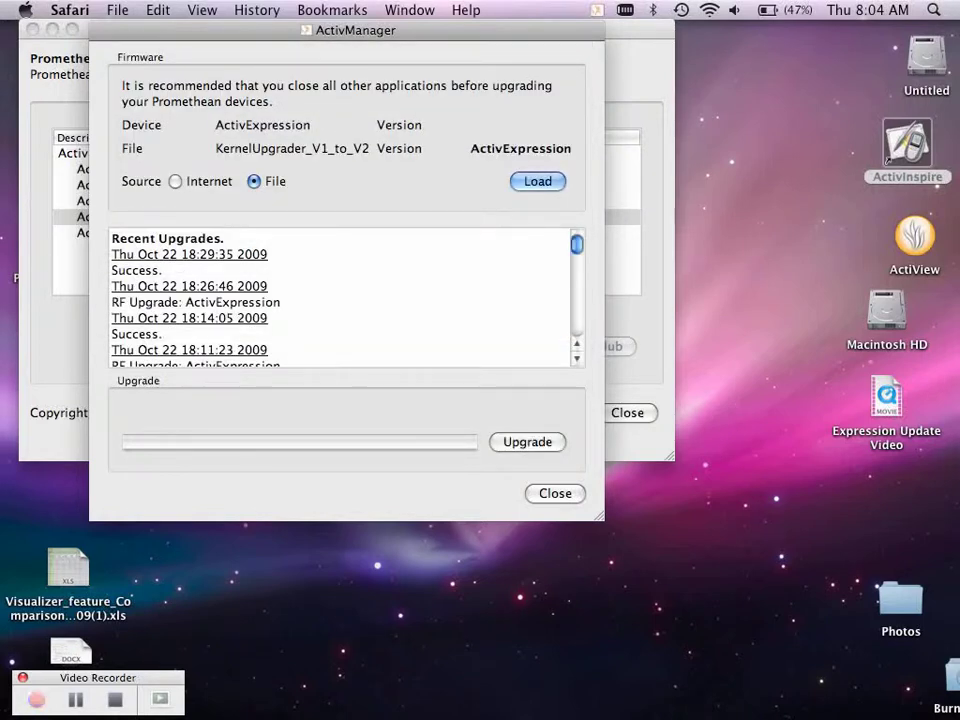
{"action": "left_click", "coordinate": [527, 441]}
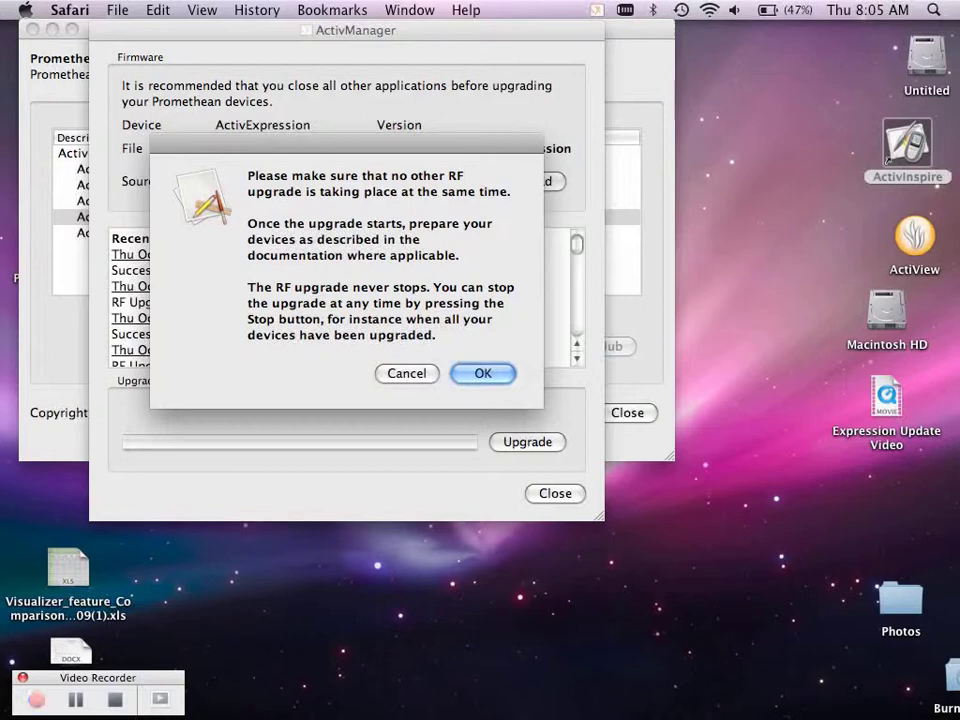
Step: Confirm the kernel RF upgrade and dismiss the Upgrade complete message once it finishes
{"action": "key", "text": "Return"}
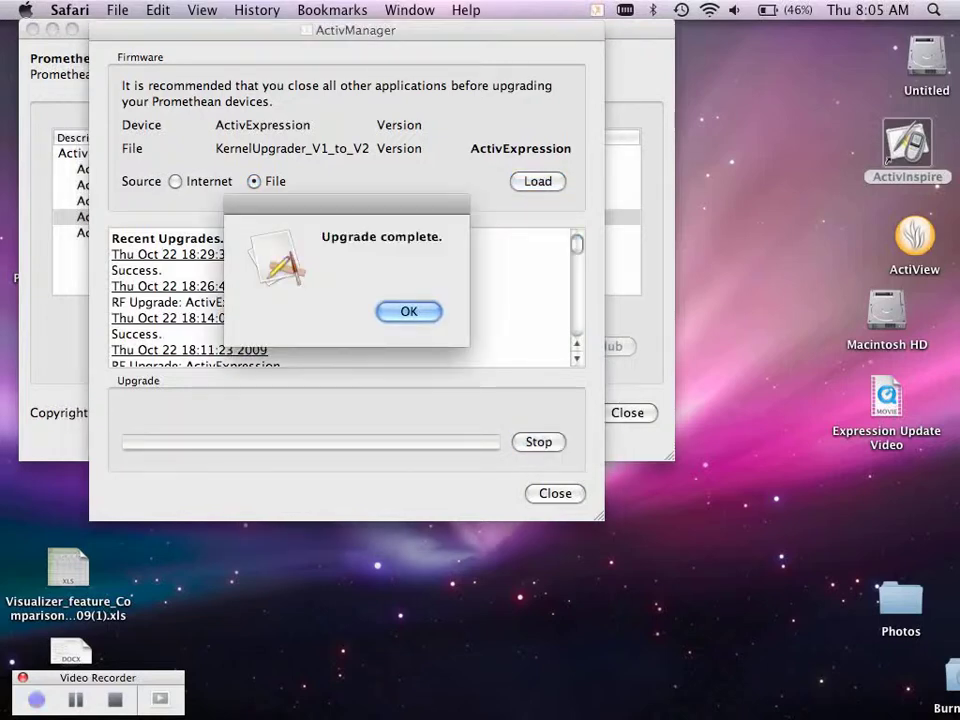
{"action": "key", "text": "Return"}
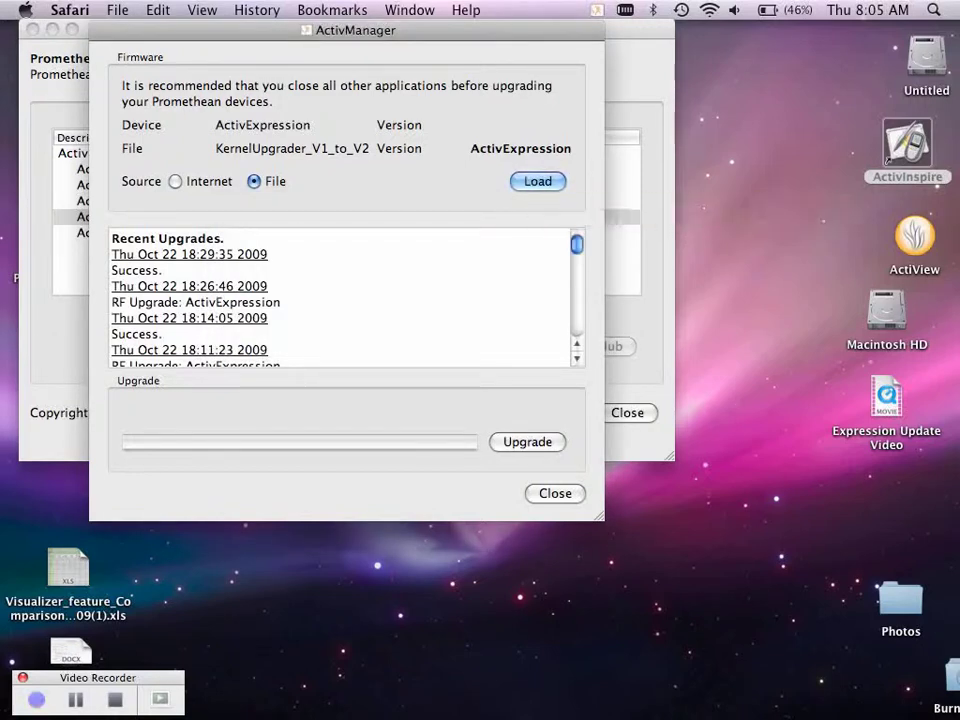
Step: Load V9.02_0010.rf from the Desktop and confirm its RF upgrade to the ActivExpression devices
{"action": "key", "text": "Return"}
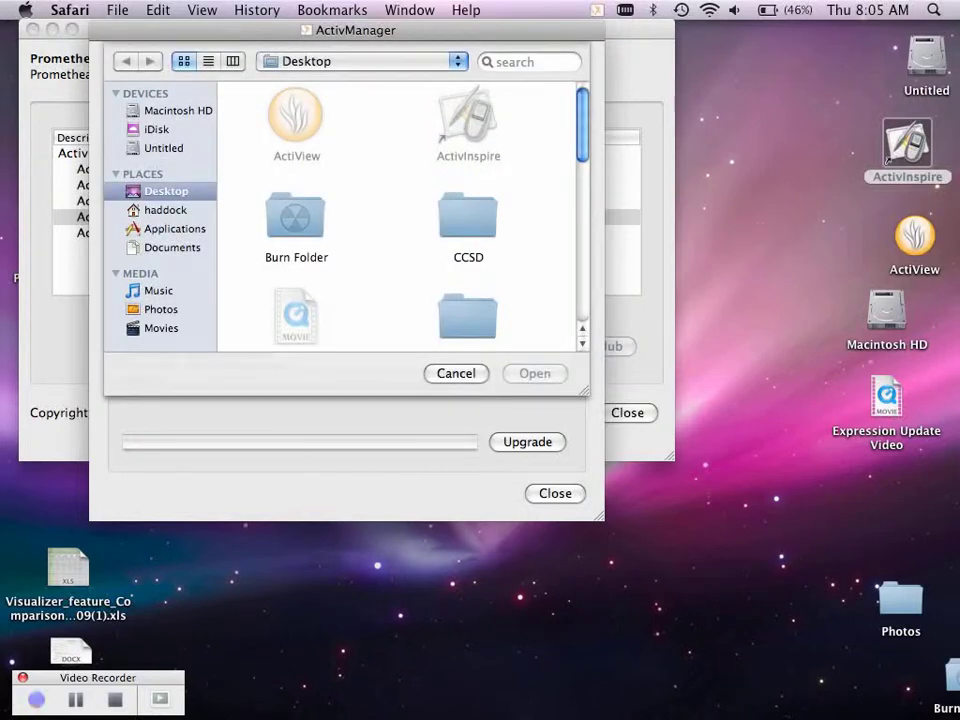
{"action": "scroll", "coordinate": [397, 215], "scroll_direction": "down", "scroll_amount": 10}
{"action": "scroll", "coordinate": [397, 215], "scroll_direction": "down", "scroll_amount": 5}
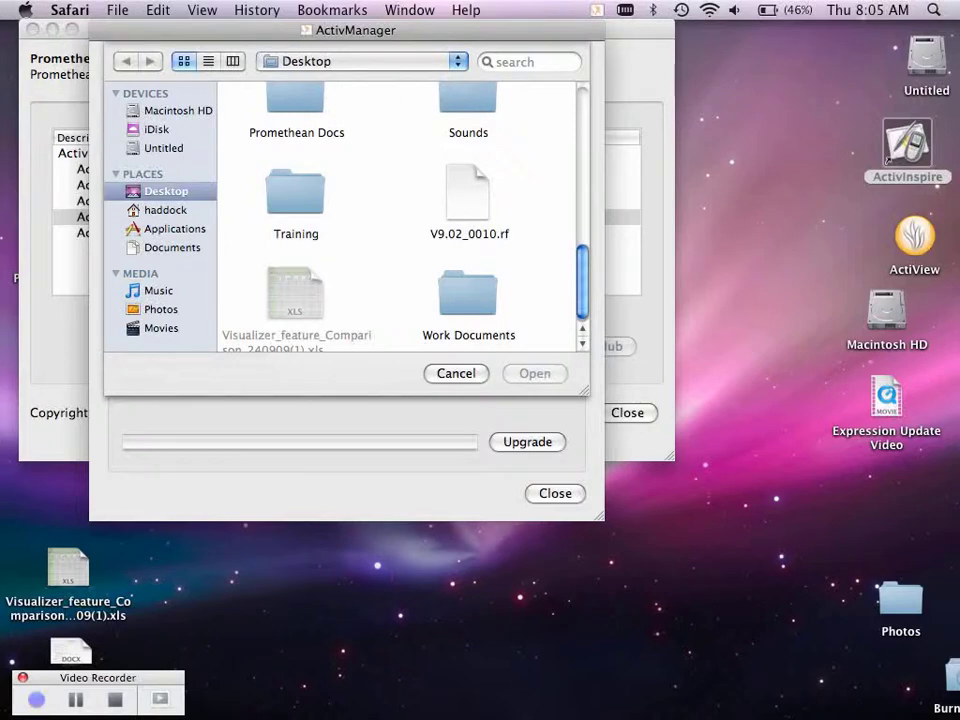
{"action": "left_click", "coordinate": [468, 200]}
{"action": "key", "text": "Return"}
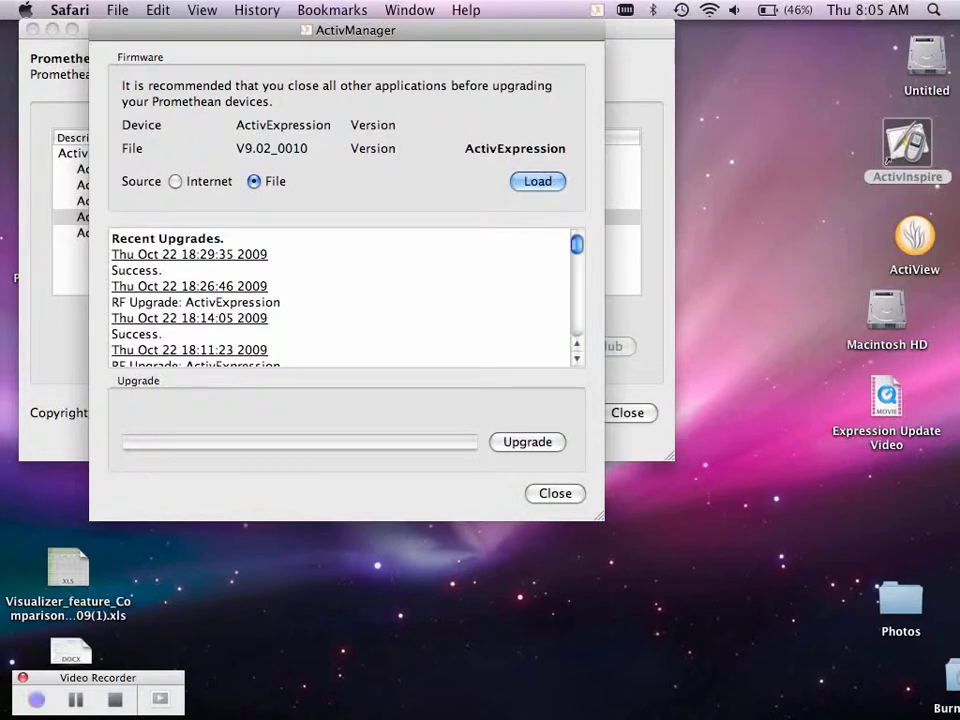
{"action": "left_click", "coordinate": [527, 441]}
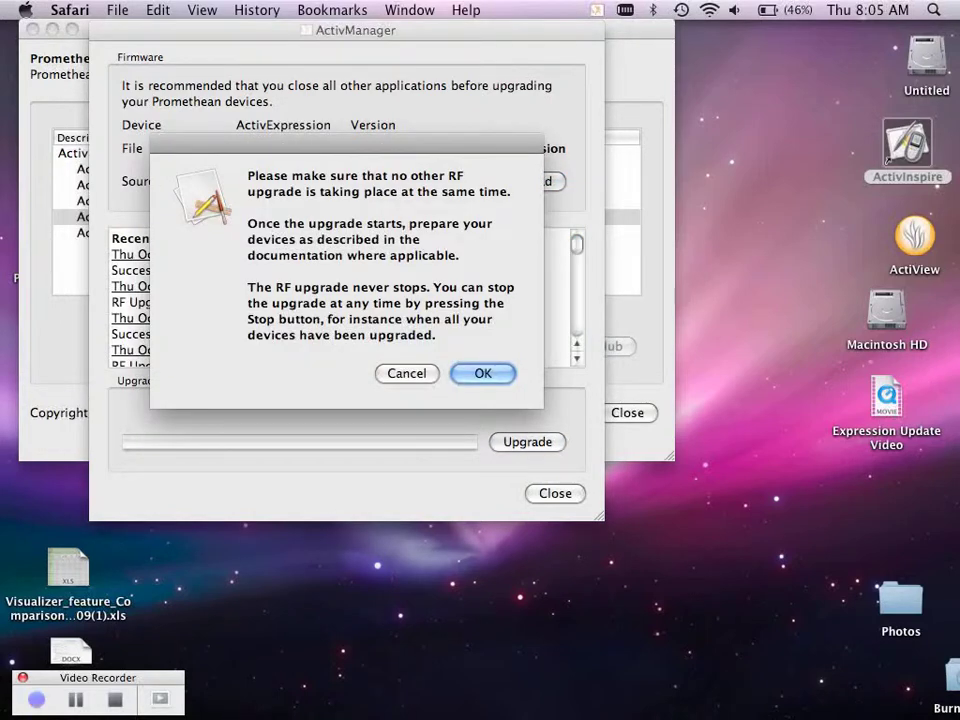
{"action": "key", "text": "Return"}
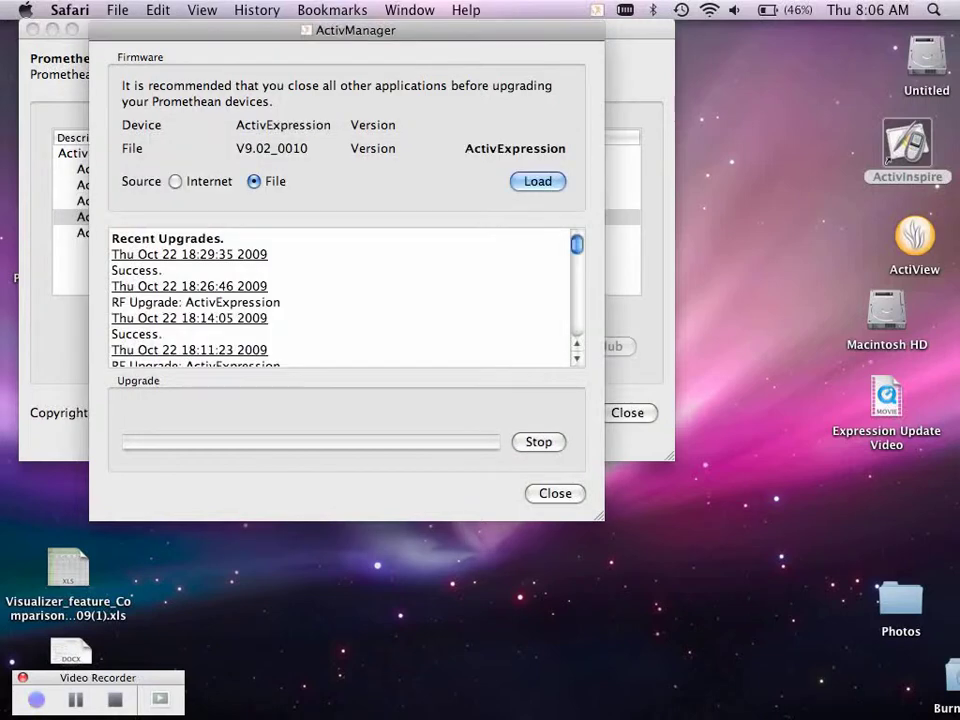